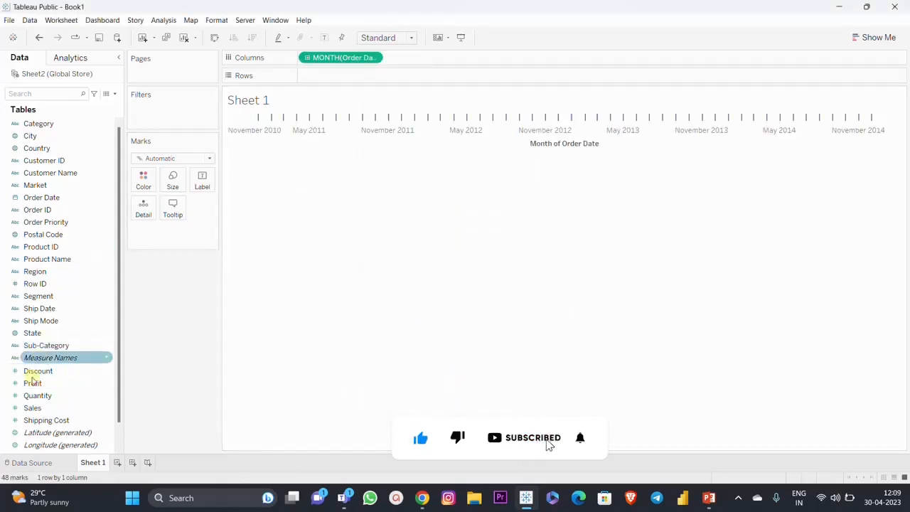
Add Sales to the rows against the month of Order Date and turn the chart into a continuous area chart
{"action": "left_click_drag", "start_coordinate": [34, 408], "coordinate": [356, 78]}
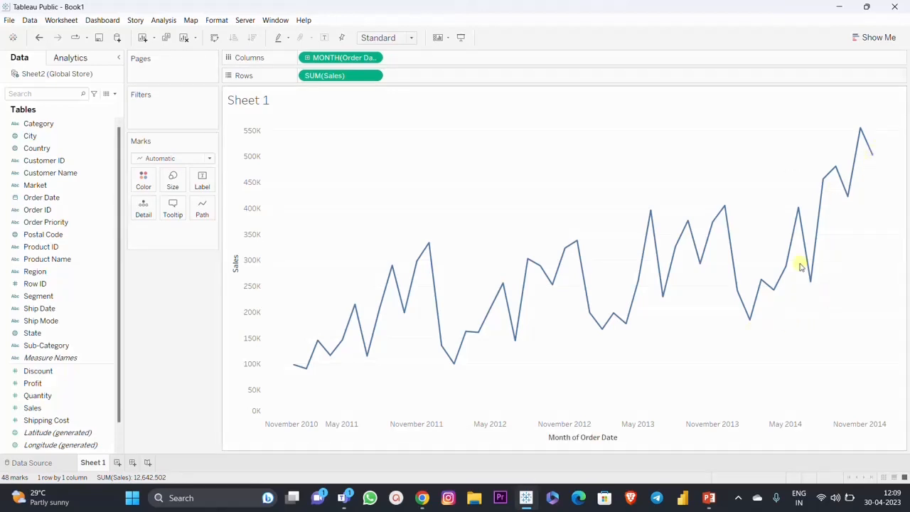
{"action": "mouse_move", "coordinate": [877, 160]}
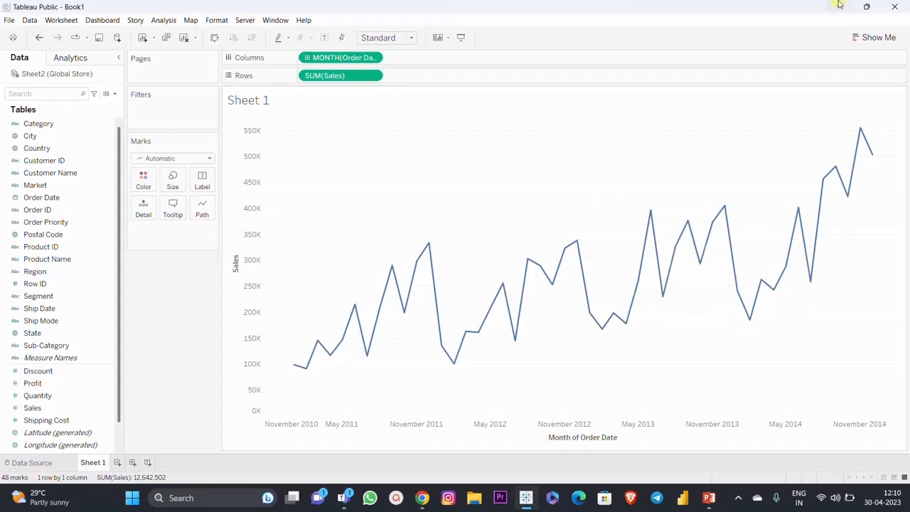
{"action": "left_click", "coordinate": [876, 38]}
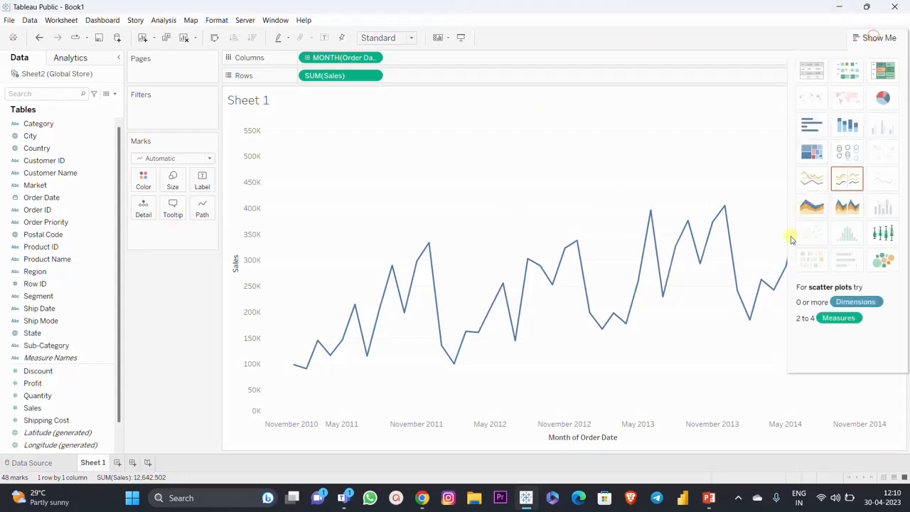
{"action": "left_click", "coordinate": [813, 208]}
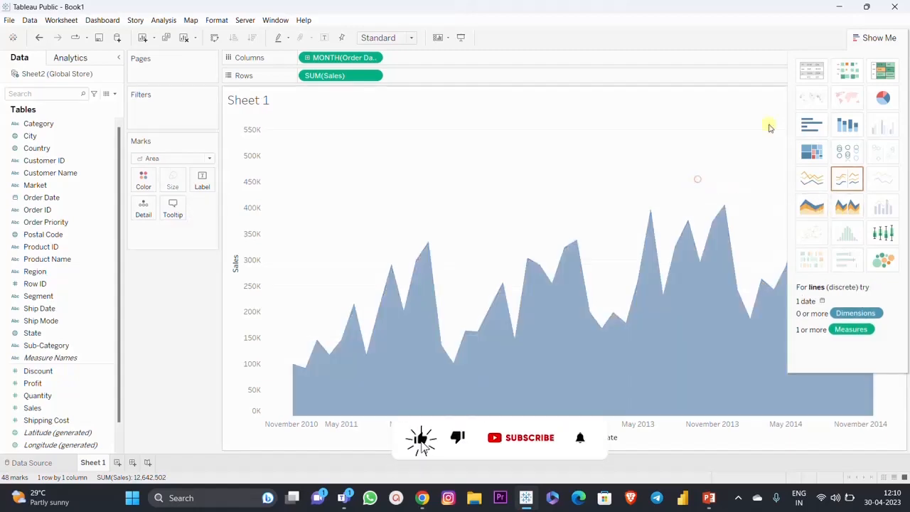
{"action": "left_click", "coordinate": [875, 37]}
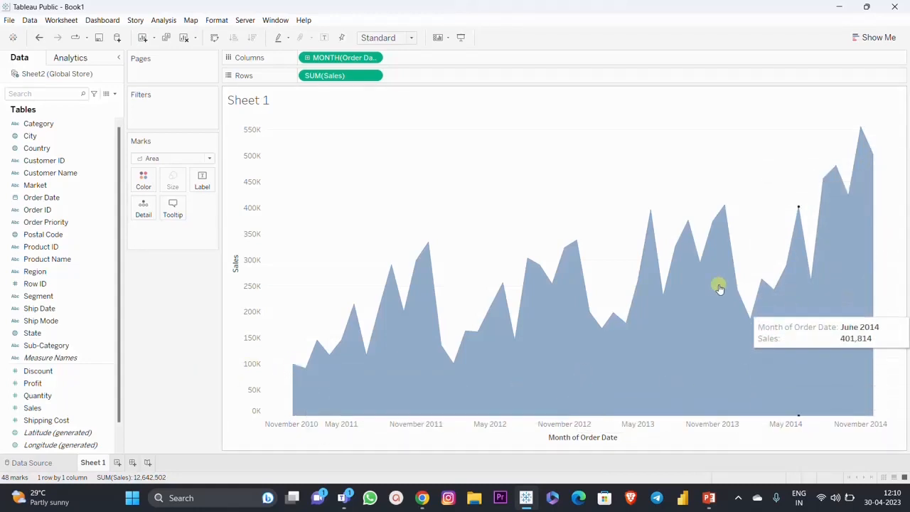
Switch the mark type to Line and back to Area
{"action": "left_click", "coordinate": [207, 160]}
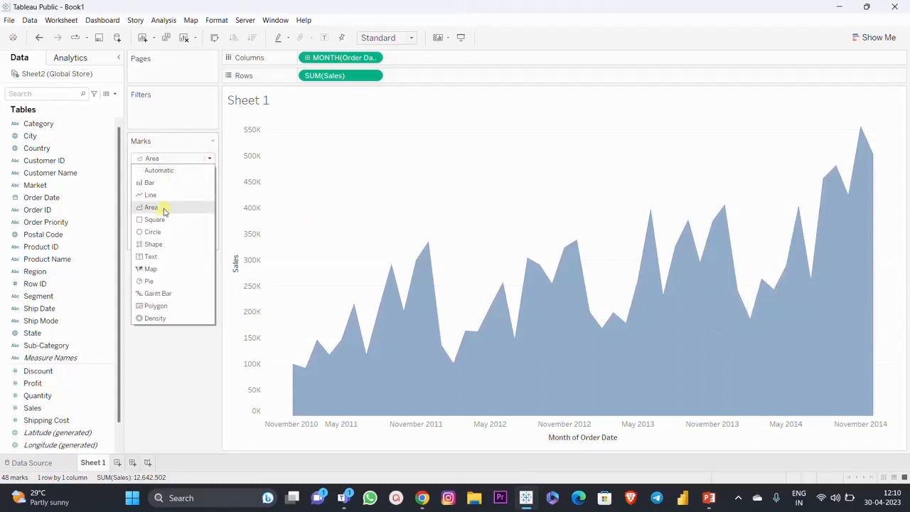
{"action": "left_click", "coordinate": [166, 197]}
{"action": "left_click", "coordinate": [209, 159]}
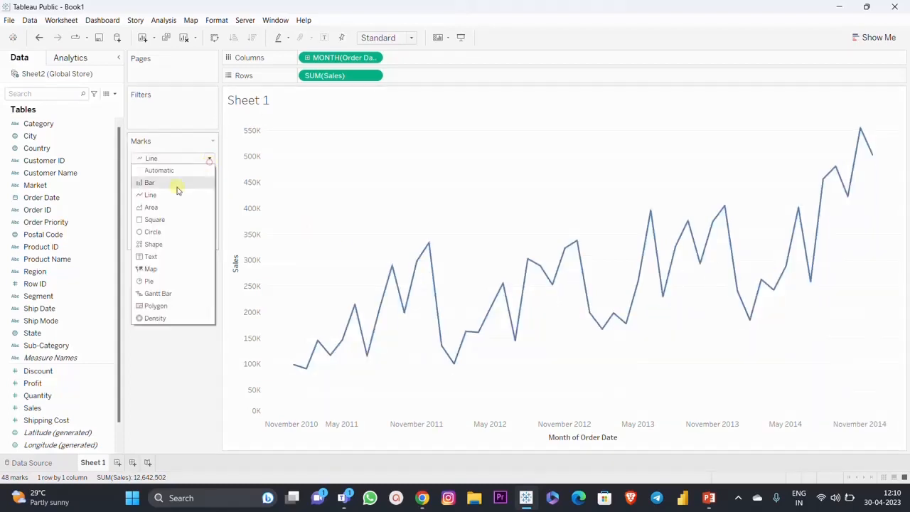
{"action": "left_click", "coordinate": [170, 209]}
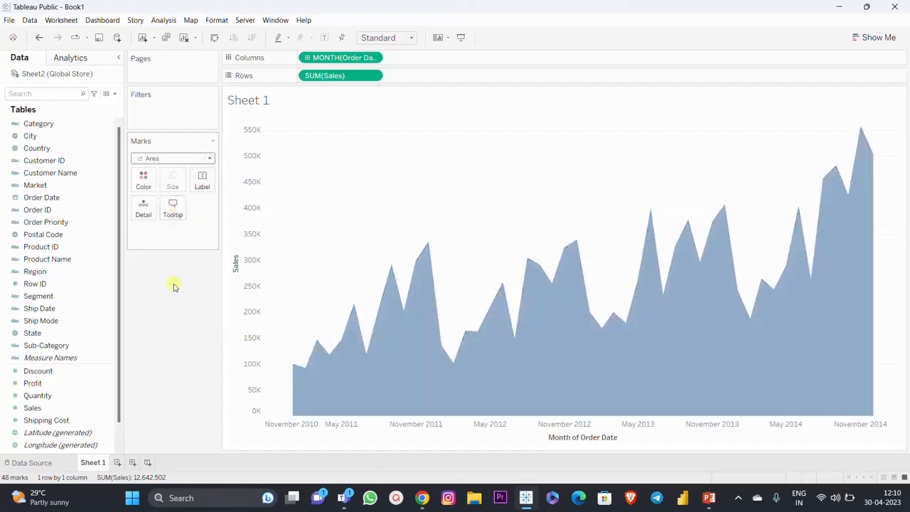
{"action": "mouse_move", "coordinate": [860, 266]}
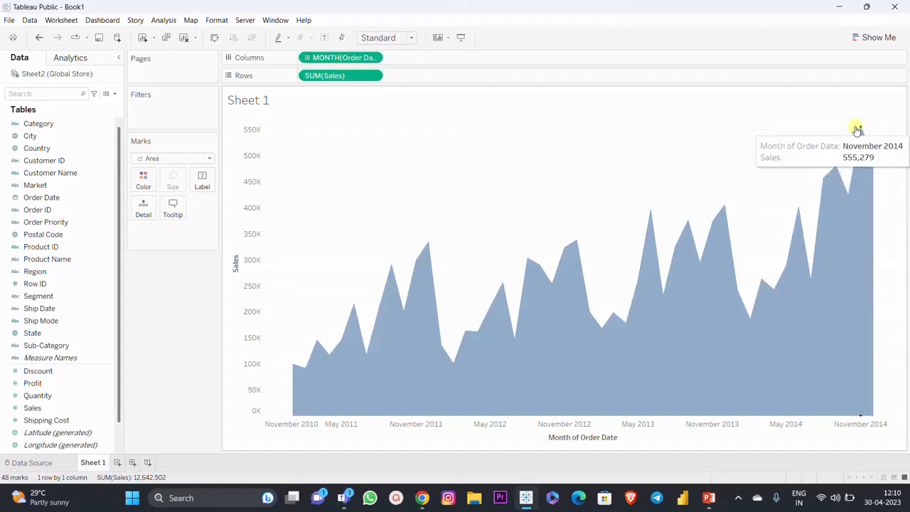
{"action": "mouse_move", "coordinate": [848, 194]}
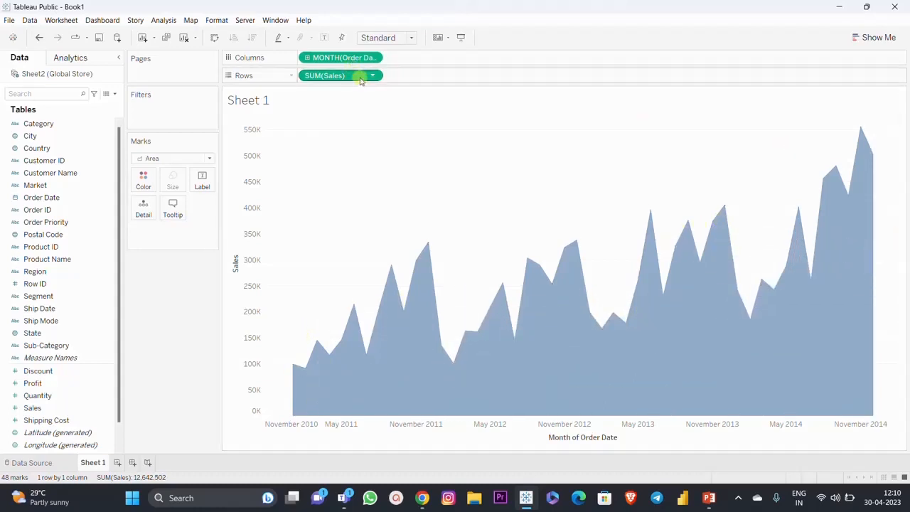
Duplicate SUM(Sales) on the rows and show the second copy as an orange line
{"action": "left_click_drag", "start_coordinate": [321, 78], "coordinate": [416, 76]}
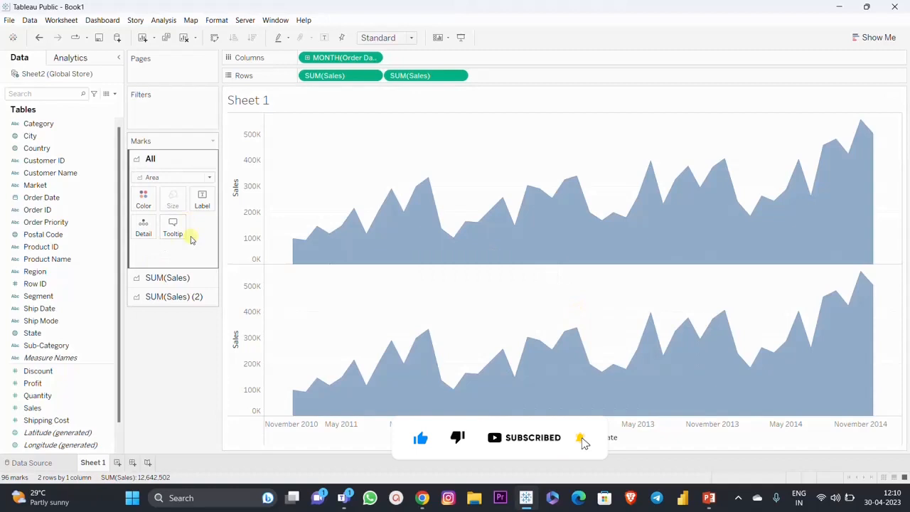
{"action": "left_click", "coordinate": [173, 297]}
{"action": "left_click", "coordinate": [168, 215]}
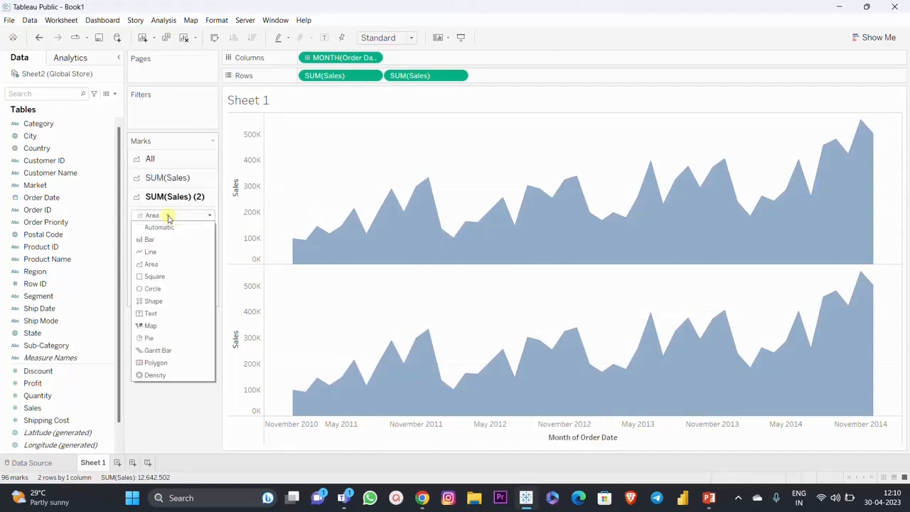
{"action": "left_click", "coordinate": [151, 251]}
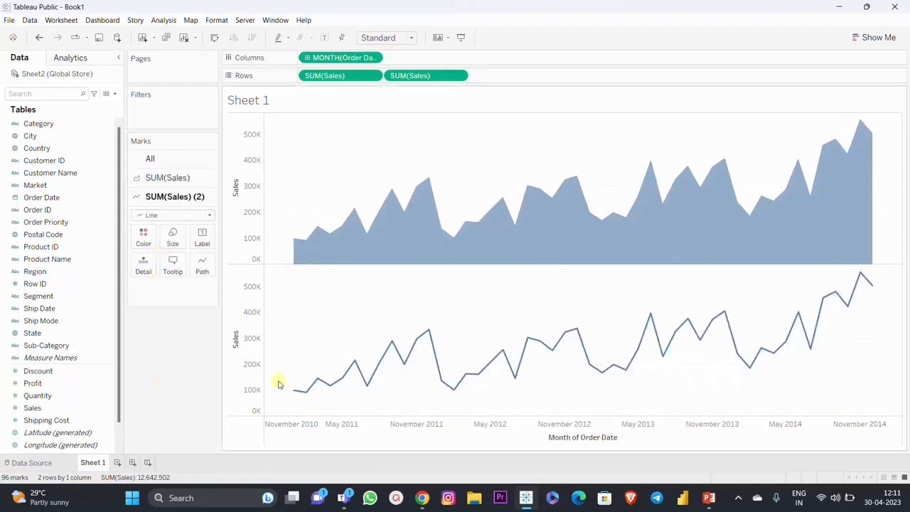
{"action": "left_click", "coordinate": [141, 240]}
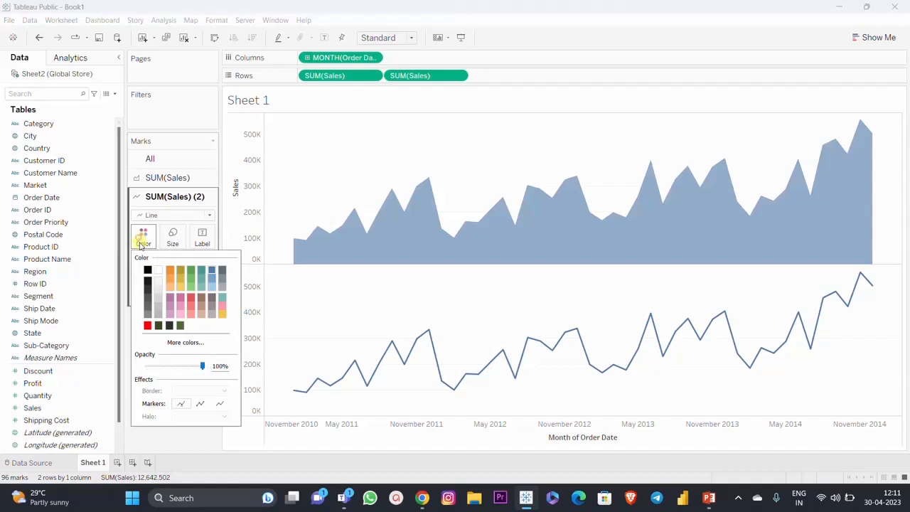
{"action": "left_click", "coordinate": [169, 271]}
{"action": "left_click", "coordinate": [178, 437]}
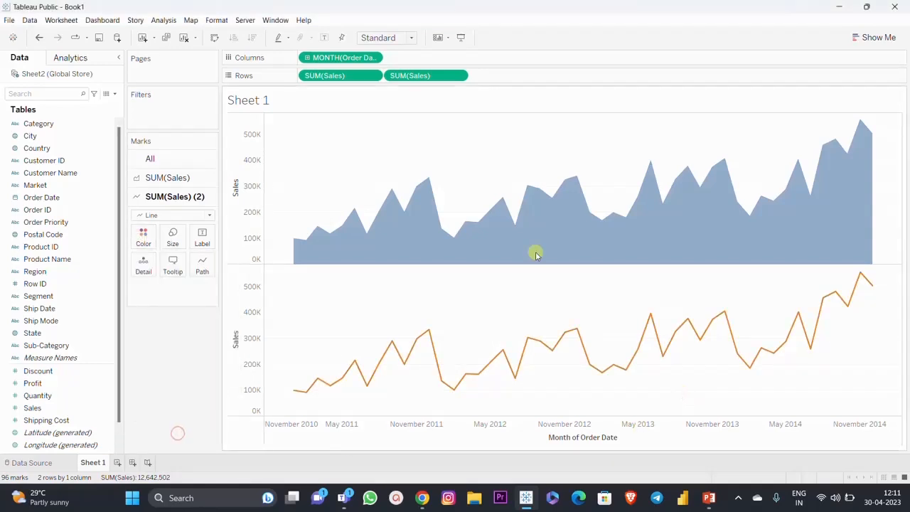
Combine the two Sales charts on a dual axis and synchronize the axes
{"action": "left_click", "coordinate": [459, 77]}
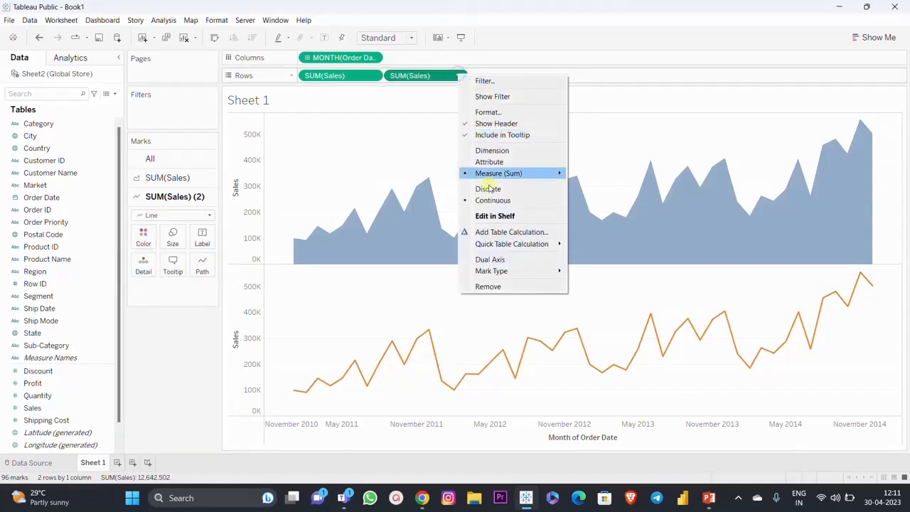
{"action": "left_click", "coordinate": [510, 260]}
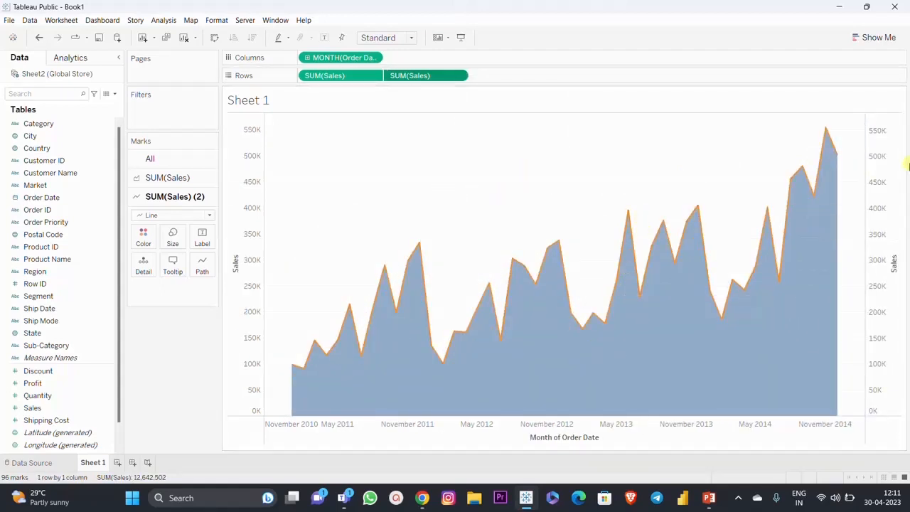
{"action": "right_click", "coordinate": [887, 180]}
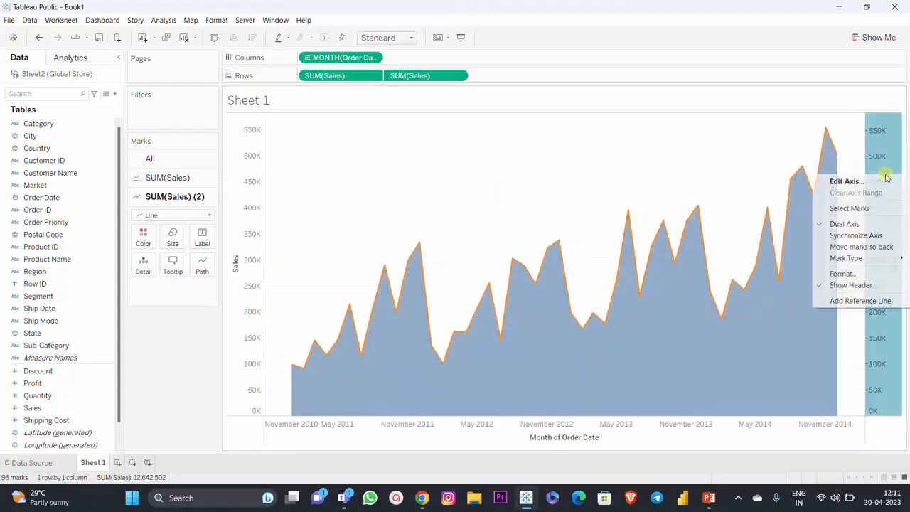
{"action": "left_click", "coordinate": [868, 236]}
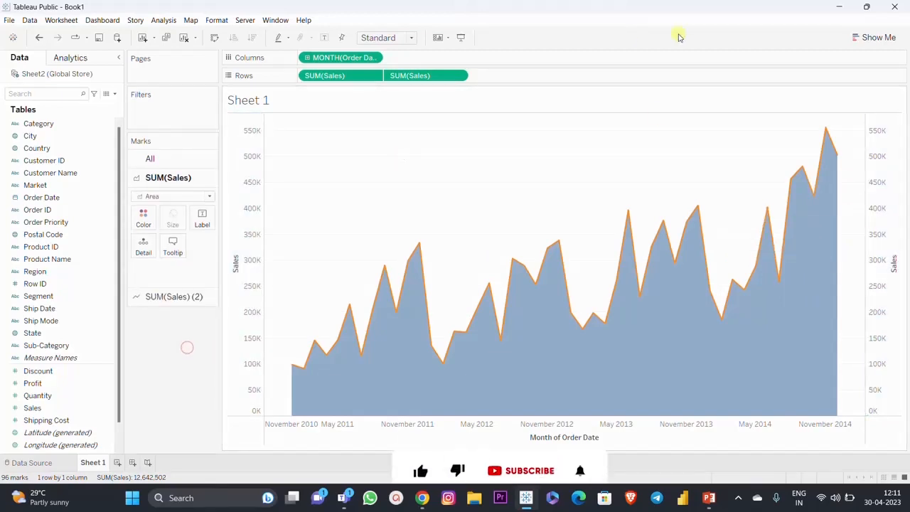
Lower the Sales area's opacity to 19% and make the orange Sales line slightly thinner
{"action": "left_click", "coordinate": [144, 219]}
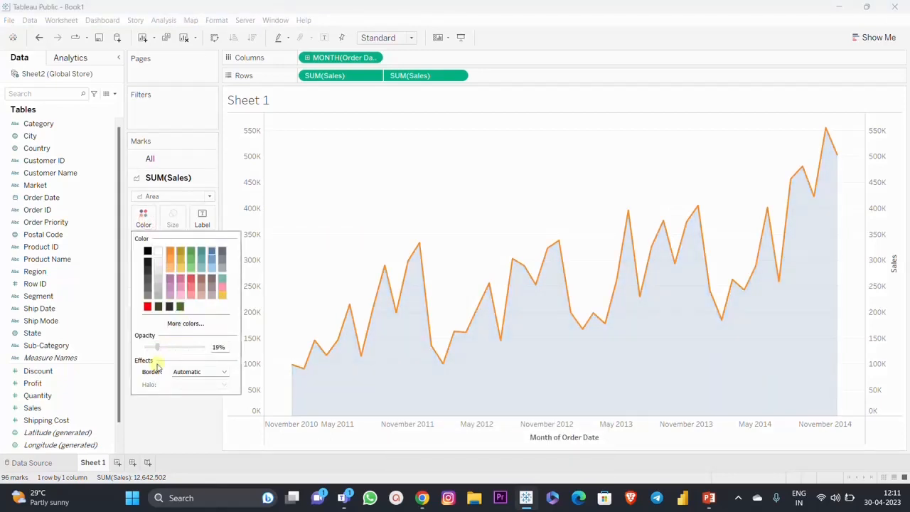
{"action": "left_click", "coordinate": [168, 296]}
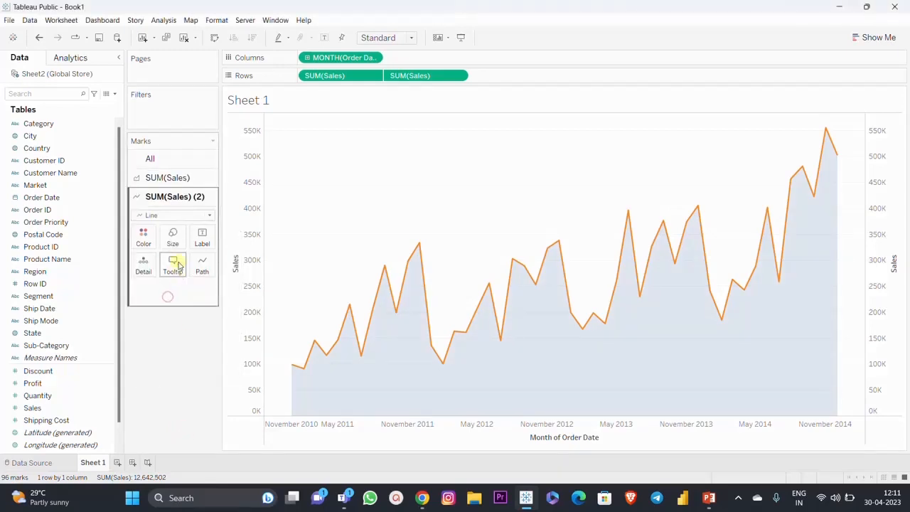
{"action": "left_click", "coordinate": [175, 243]}
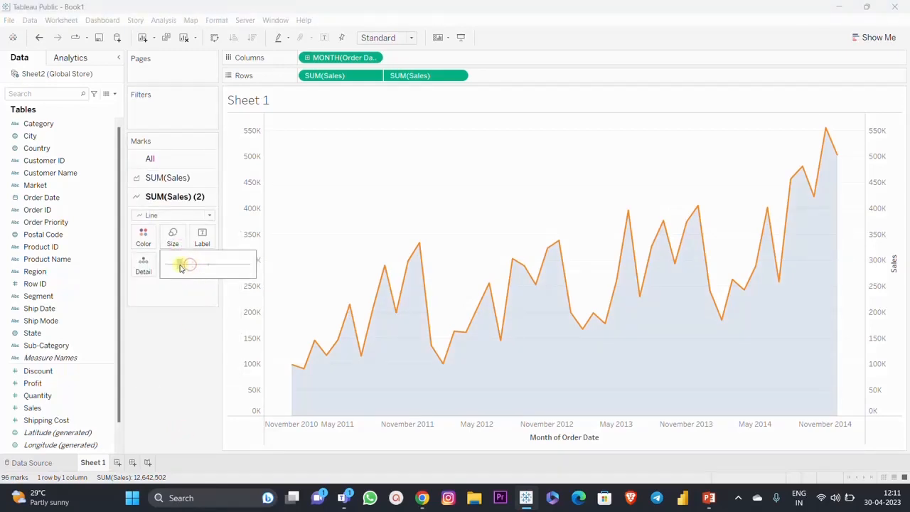
{"action": "left_click_drag", "start_coordinate": [179, 267], "coordinate": [178, 265]}
{"action": "left_click", "coordinate": [177, 345]}
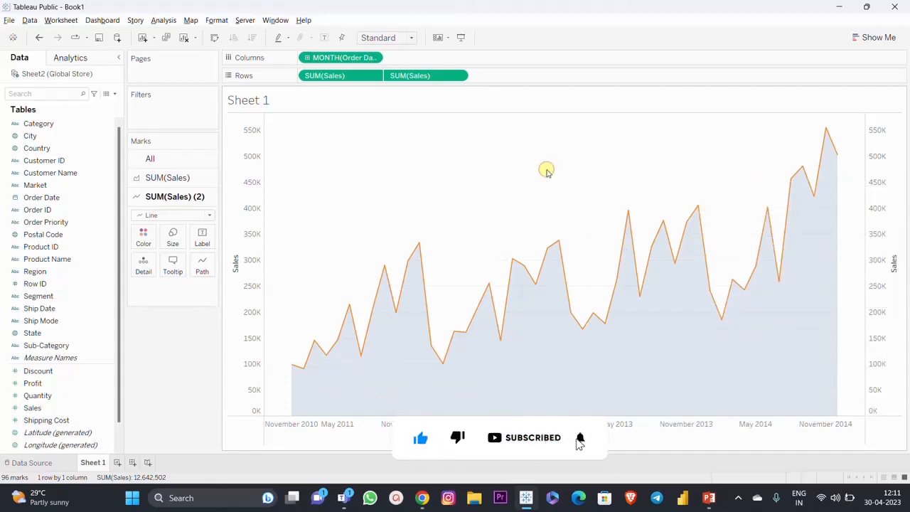
Clear the sheet and plot Sales in rows against the continuous month of Order Date in columns
{"action": "key", "text": "alt+shift+BackSpace"}
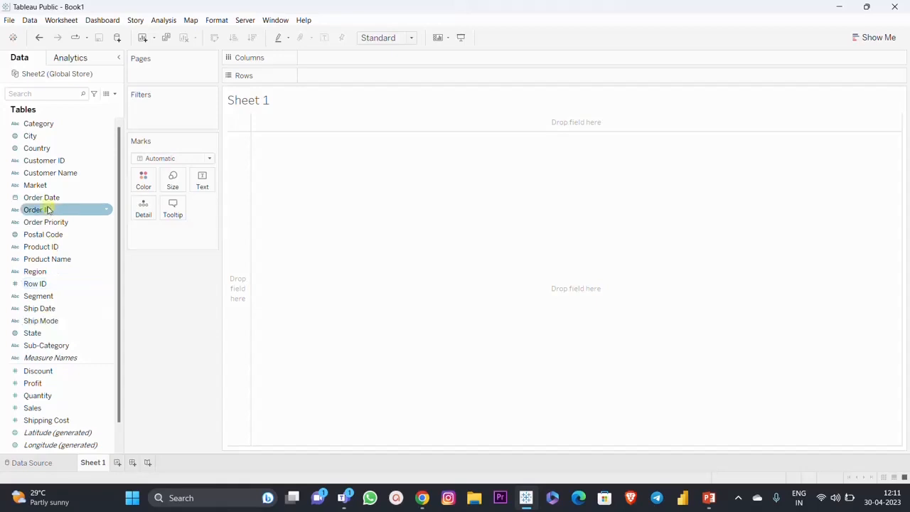
{"action": "left_click_drag", "start_coordinate": [67, 197], "coordinate": [344, 59]}
{"action": "left_click", "coordinate": [419, 284]}
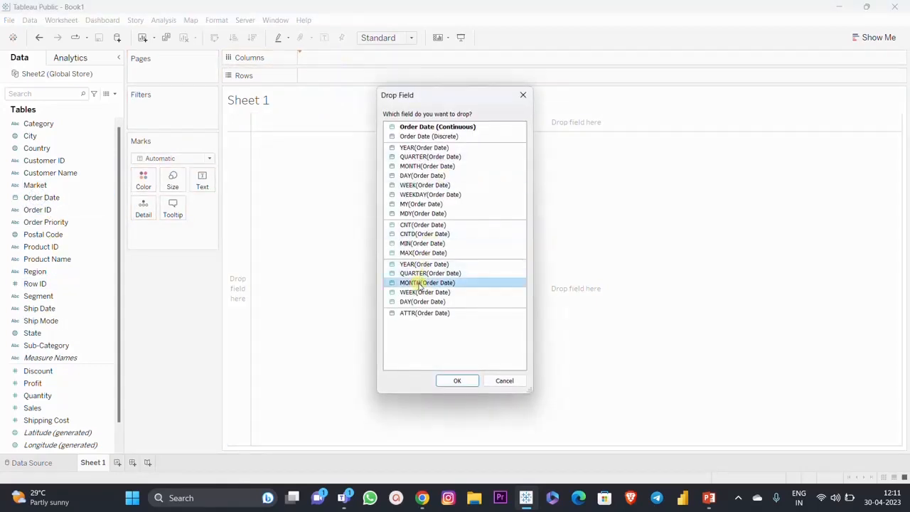
{"action": "left_click", "coordinate": [458, 382]}
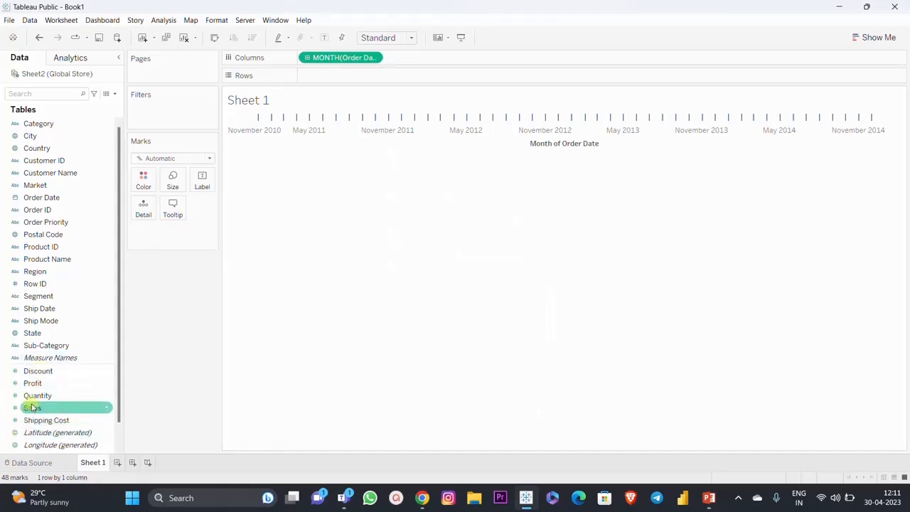
{"action": "left_click_drag", "start_coordinate": [31, 407], "coordinate": [372, 75]}
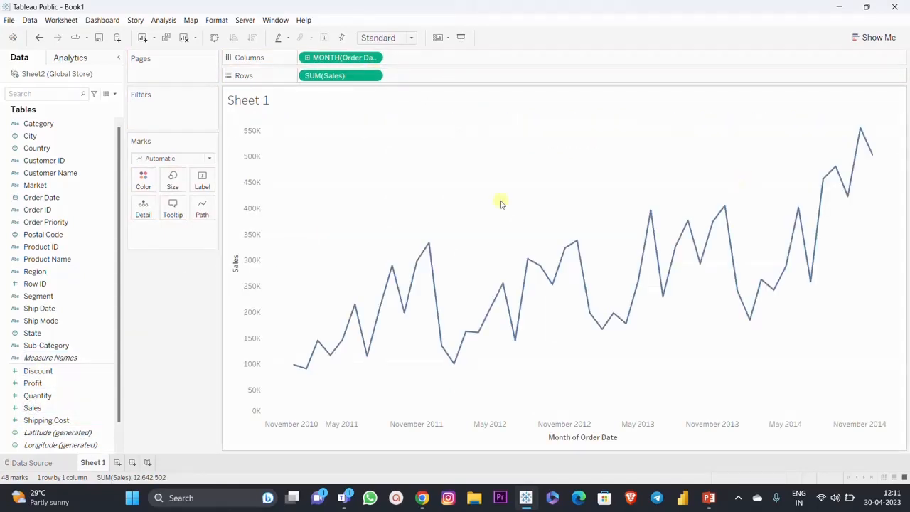
Color the Sales chart by Ship Mode and set the mark type to Area
{"action": "left_click_drag", "start_coordinate": [53, 320], "coordinate": [148, 186]}
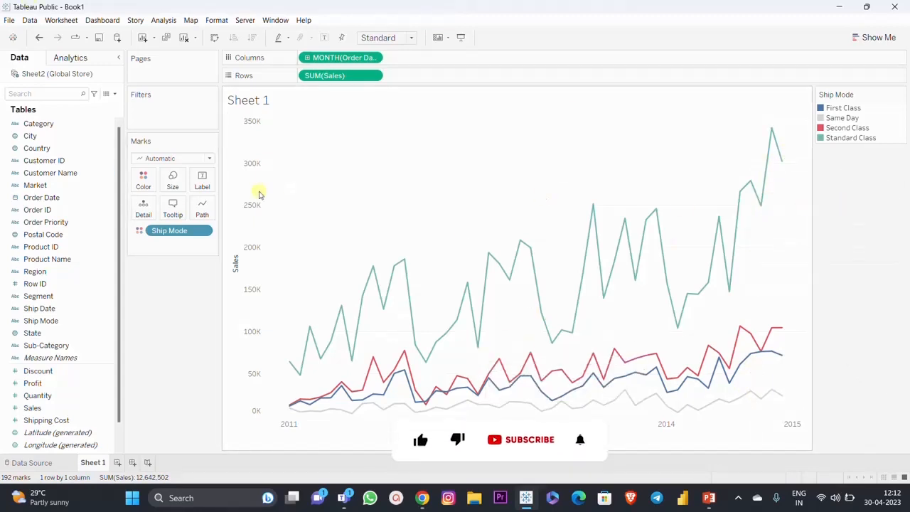
{"action": "left_click", "coordinate": [207, 158]}
{"action": "left_click", "coordinate": [167, 207]}
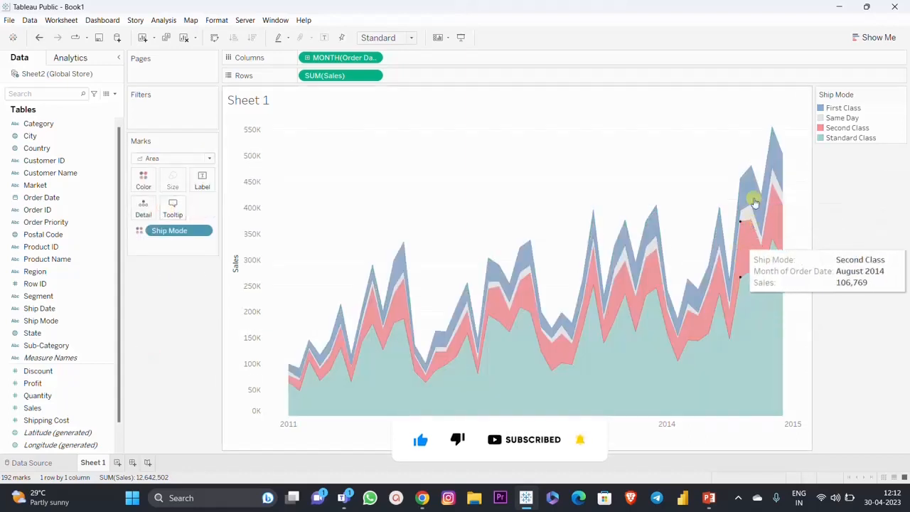
{"action": "mouse_move", "coordinate": [773, 147]}
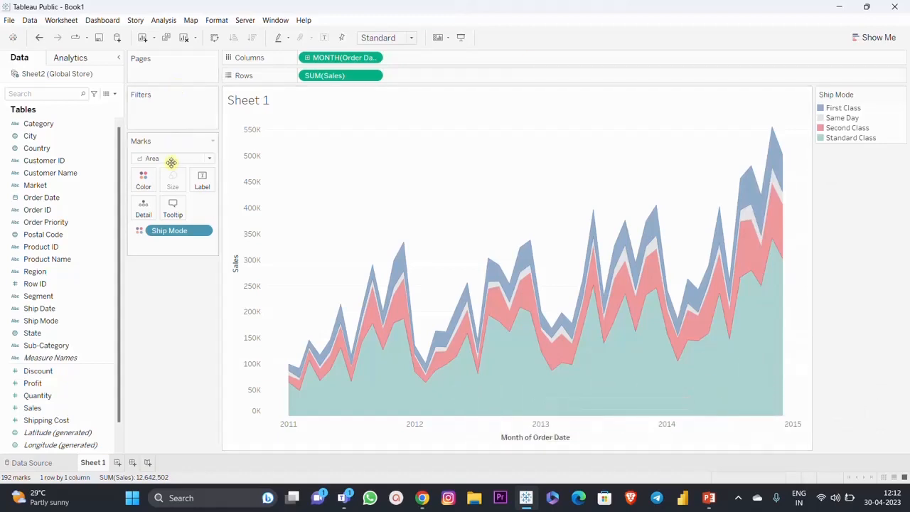
Recolor the Ship Mode areas with First Class yellow, Same Day orange, Second Class teal and Standard Class red
{"action": "left_click", "coordinate": [142, 187]}
{"action": "left_click", "coordinate": [180, 221]}
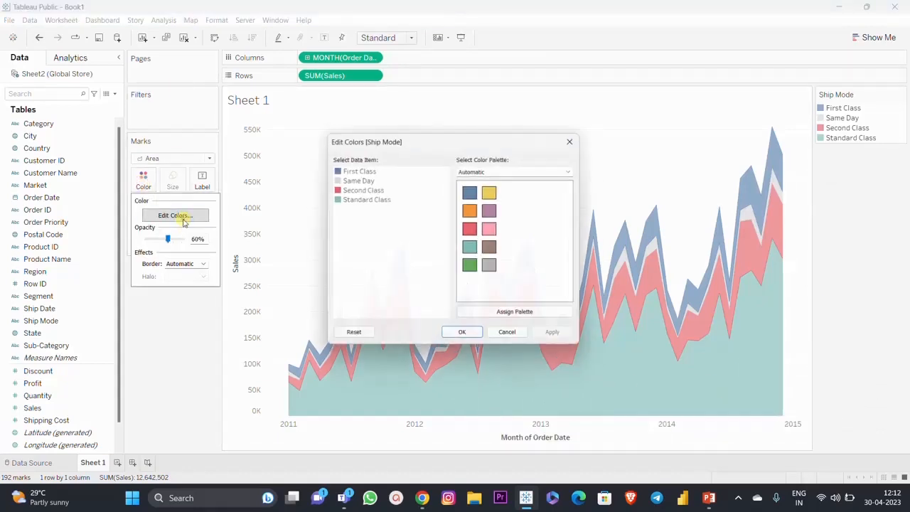
{"action": "left_click_drag", "start_coordinate": [469, 138], "coordinate": [195, 101]}
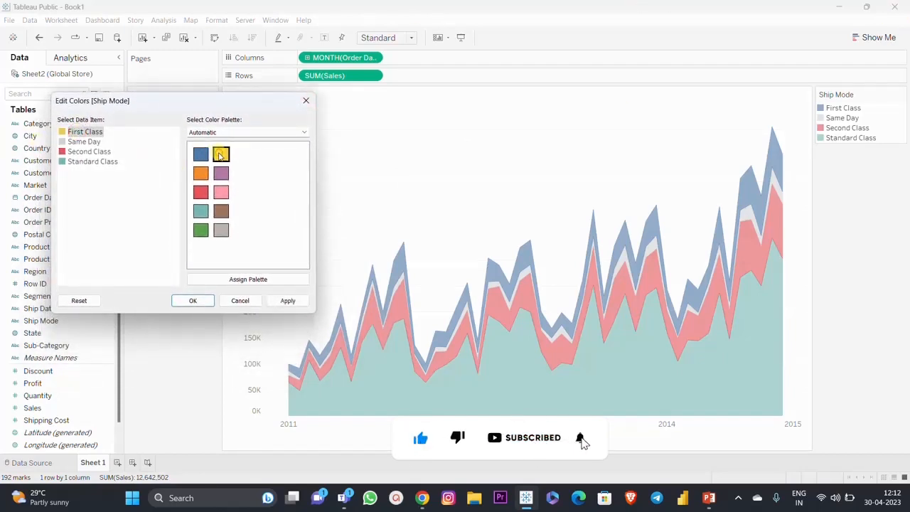
{"action": "left_click", "coordinate": [84, 141]}
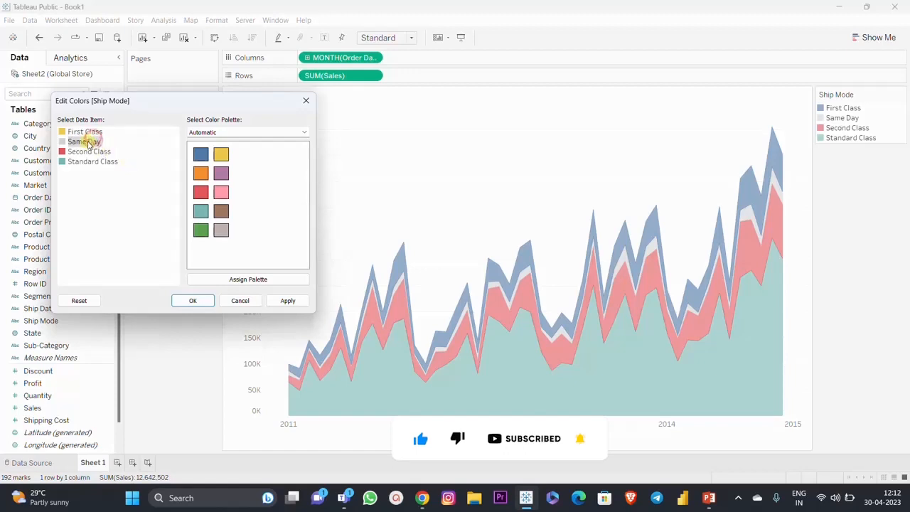
{"action": "left_click", "coordinate": [201, 173]}
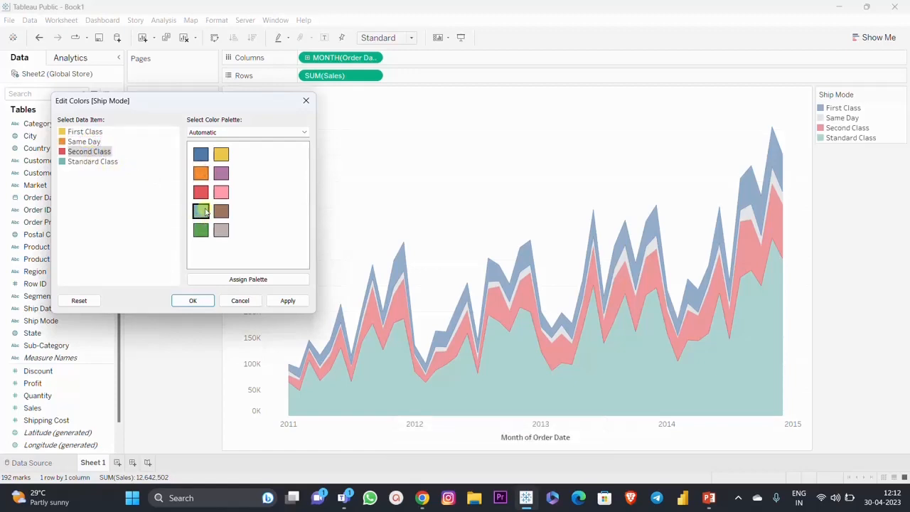
{"action": "left_click", "coordinate": [94, 162]}
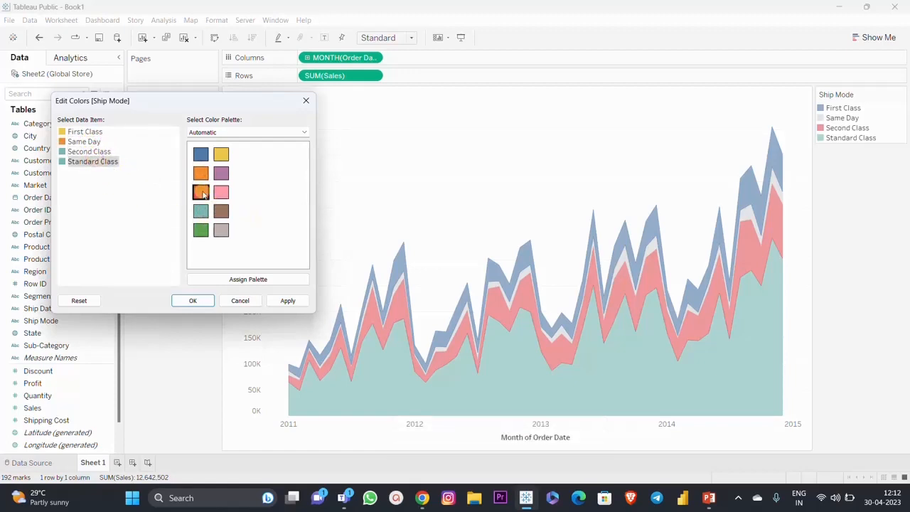
{"action": "left_click", "coordinate": [288, 302]}
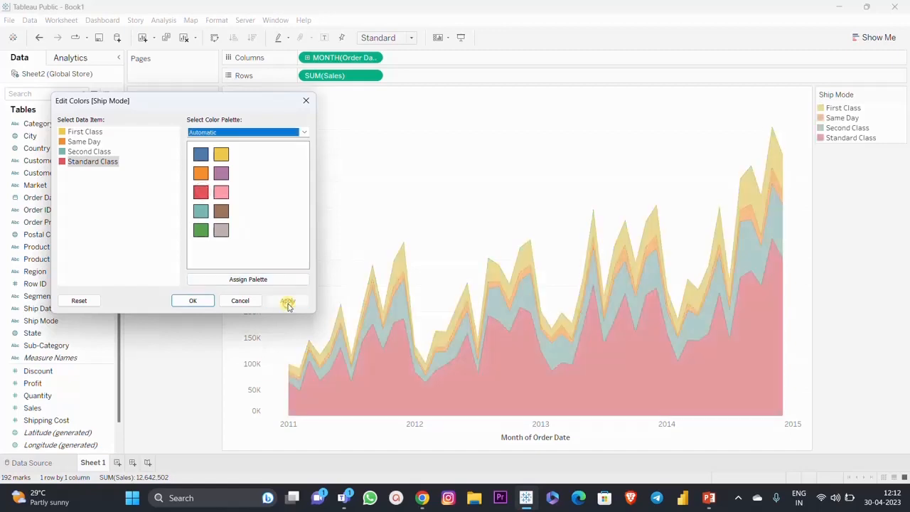
{"action": "left_click", "coordinate": [193, 301]}
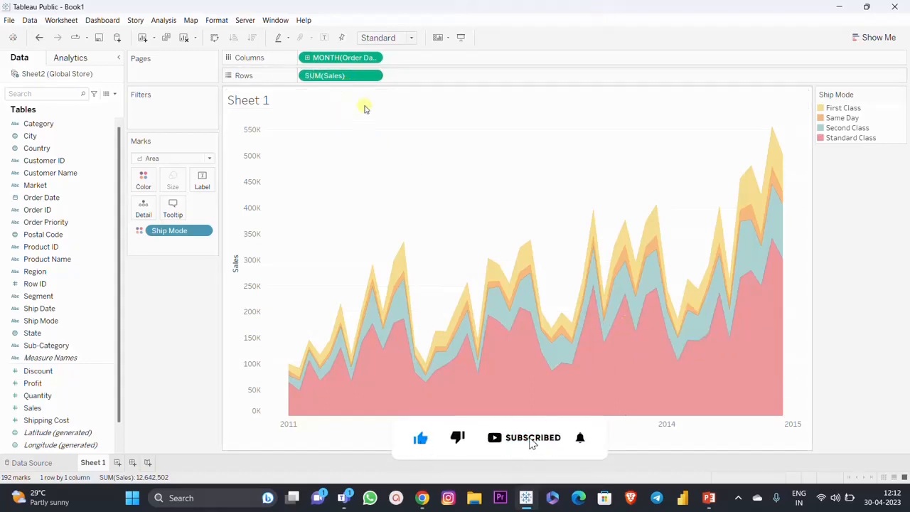
Apply the Percent of Total quick table calculation to the Sales measure in rows
{"action": "left_click", "coordinate": [375, 77]}
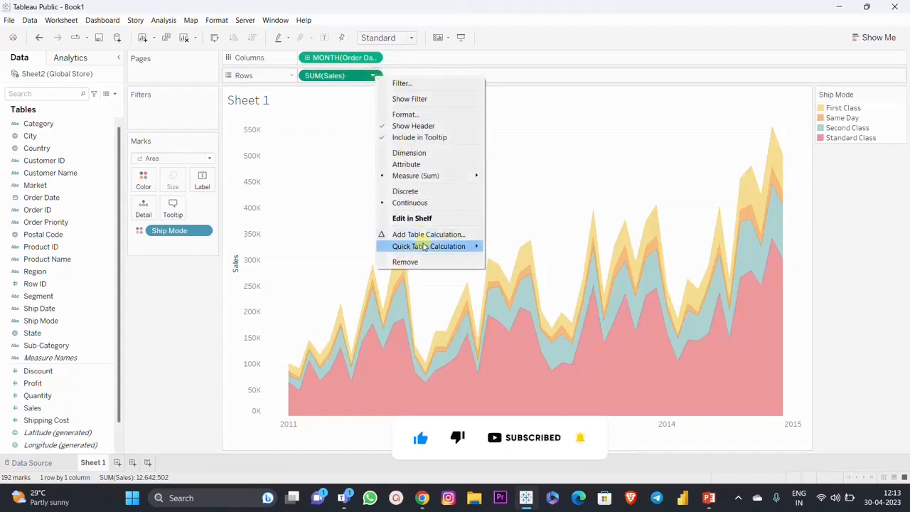
{"action": "mouse_move", "coordinate": [424, 246]}
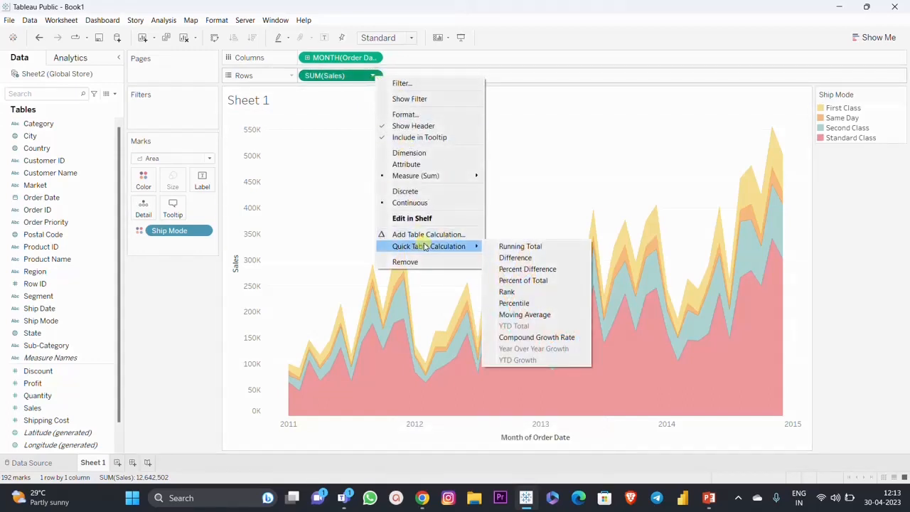
{"action": "left_click", "coordinate": [524, 281]}
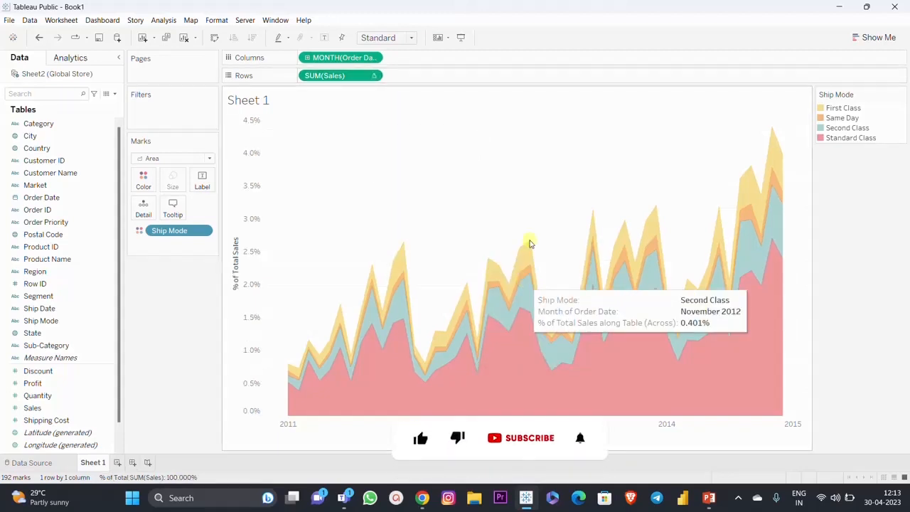
Compute the Sales percent-of-total calculation using Ship Mode
{"action": "left_click", "coordinate": [371, 77]}
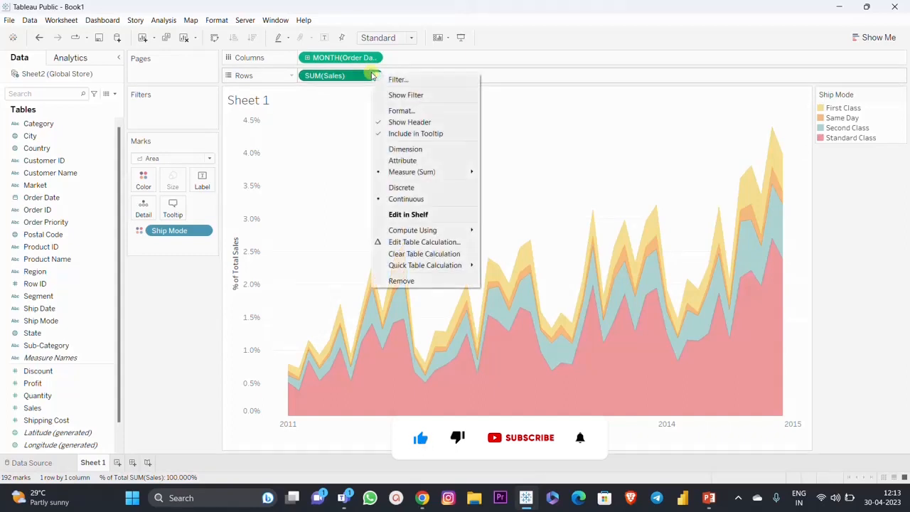
{"action": "left_click", "coordinate": [159, 296]}
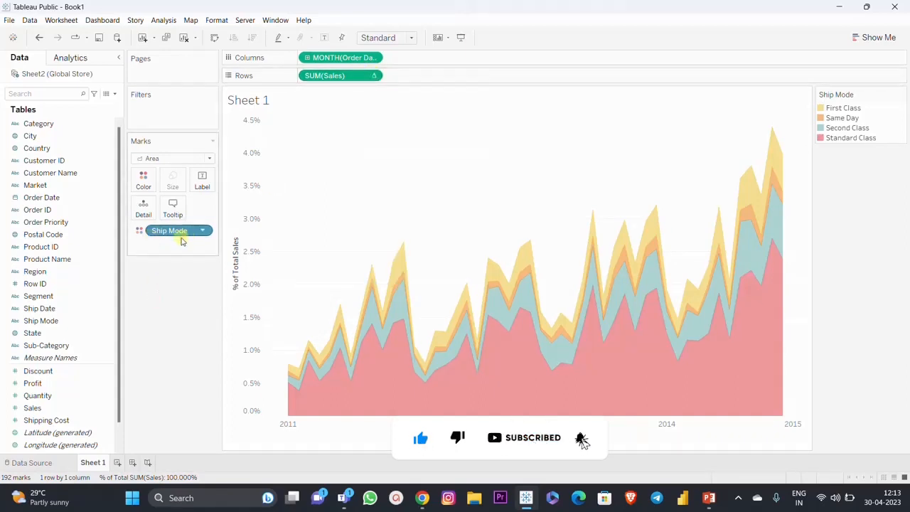
{"action": "left_click", "coordinate": [373, 75]}
{"action": "mouse_move", "coordinate": [445, 239]}
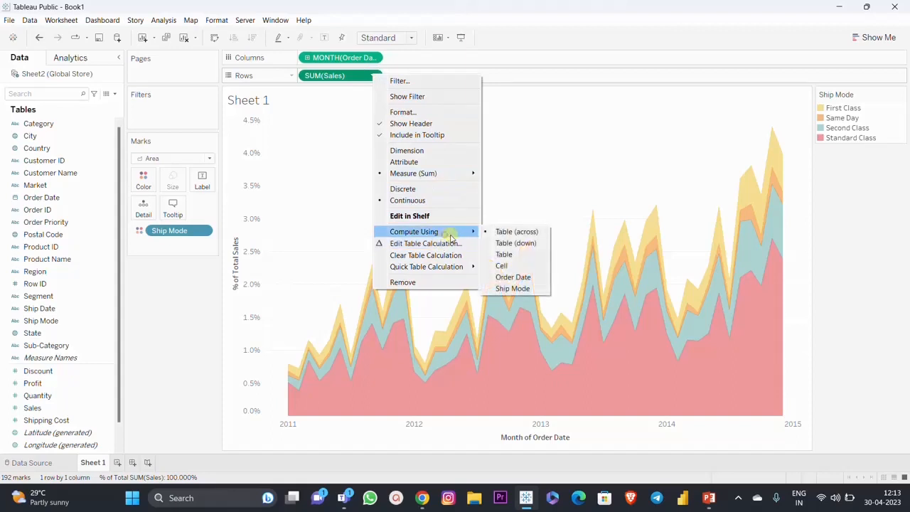
{"action": "left_click", "coordinate": [523, 288]}
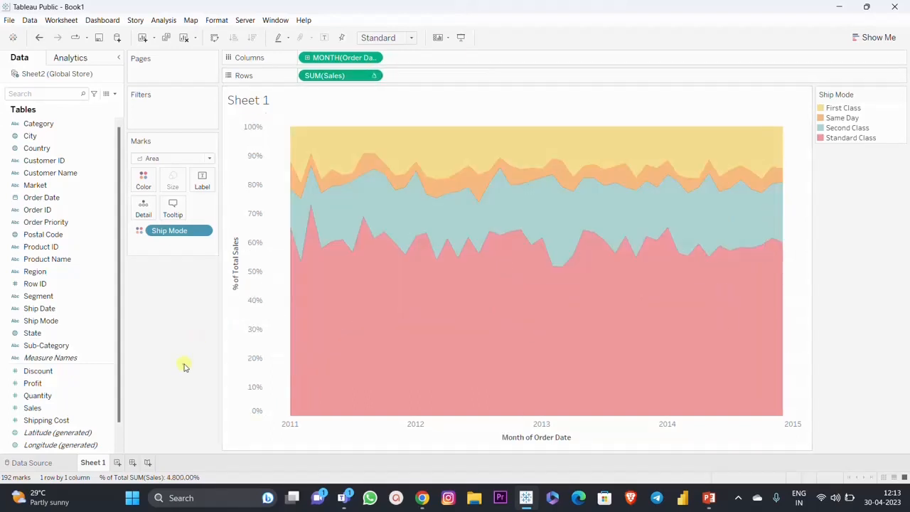